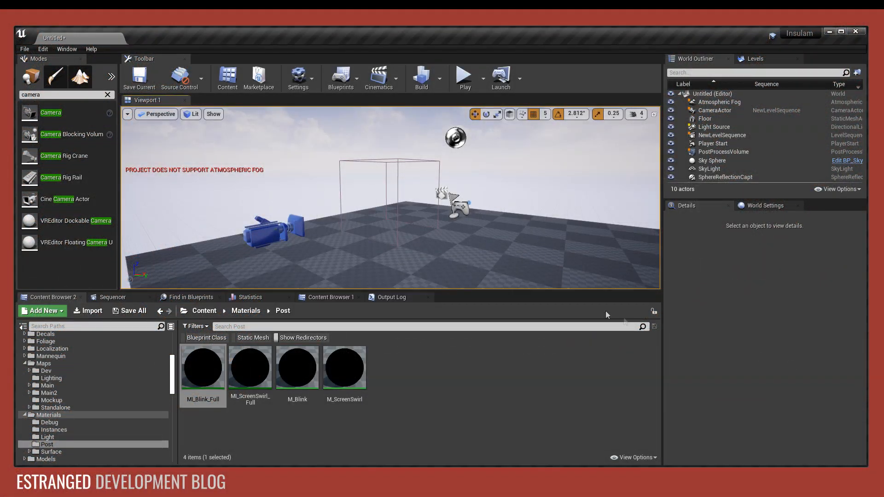
Select the PostProcessVolume in the level
right_drag(416, 186, 307, 225)
key(w)
click(416, 167)
key(s)
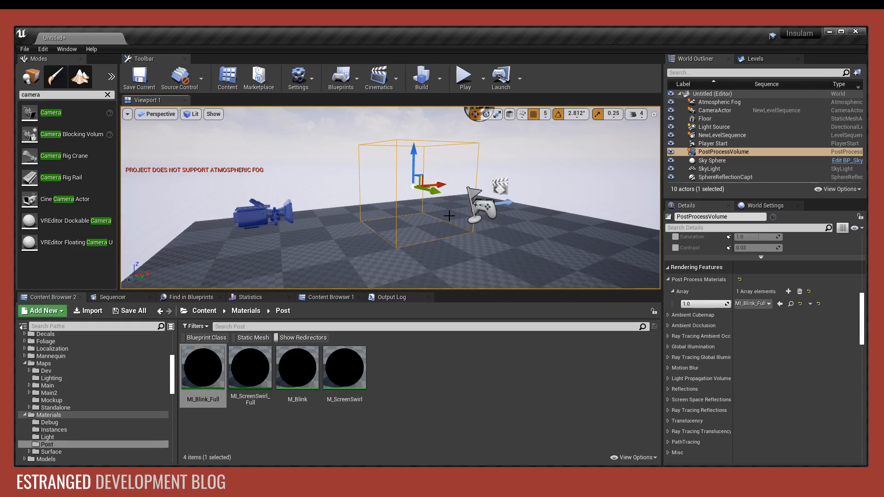
Examine the scene from inside and outside the PostProcessVolume to compare how its post process material affects the view
key(w)
right_drag(390, 198, 437, 180)
key(a)
key(s)
key(w)
key(s)
key(d)
key(s)
right_drag(460, 239, 436, 175)
key(d)
key(w)
key(w)
key(s)
key(w)
key(s)
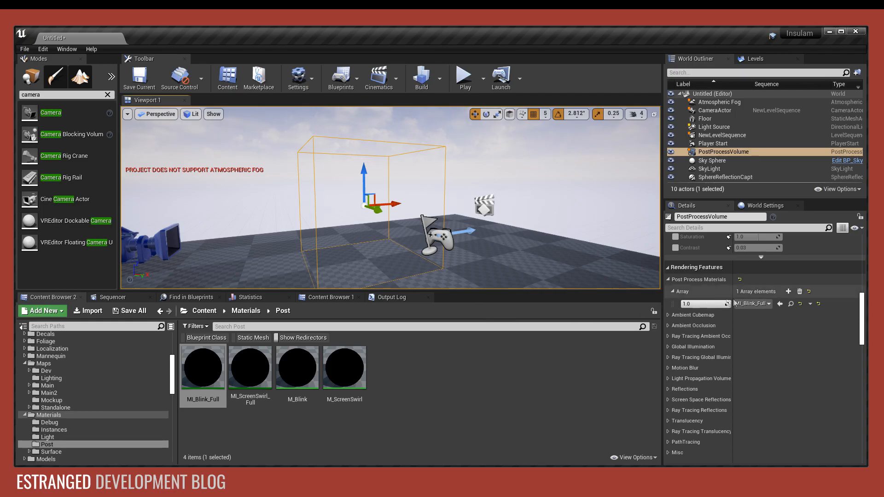
Open the M_Blink material and examine its node graph from the Emissive Color output back to the texture coordinate and time inputs
double_click(300, 364)
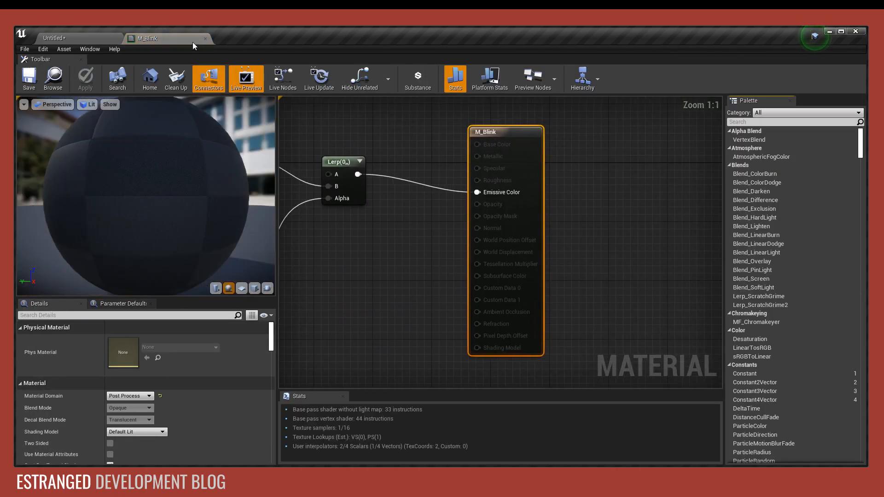
click(402, 150)
right_drag(383, 148, 630, 152)
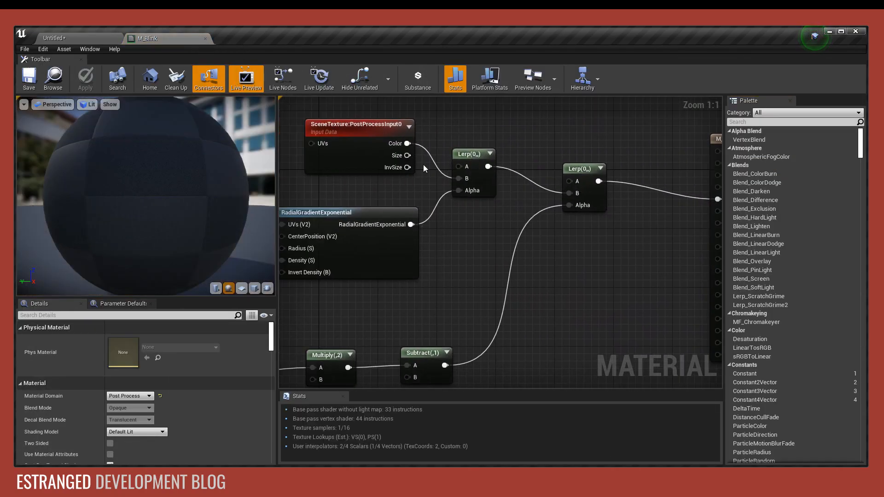
right_drag(424, 167, 584, 175)
right_drag(402, 195, 507, 184)
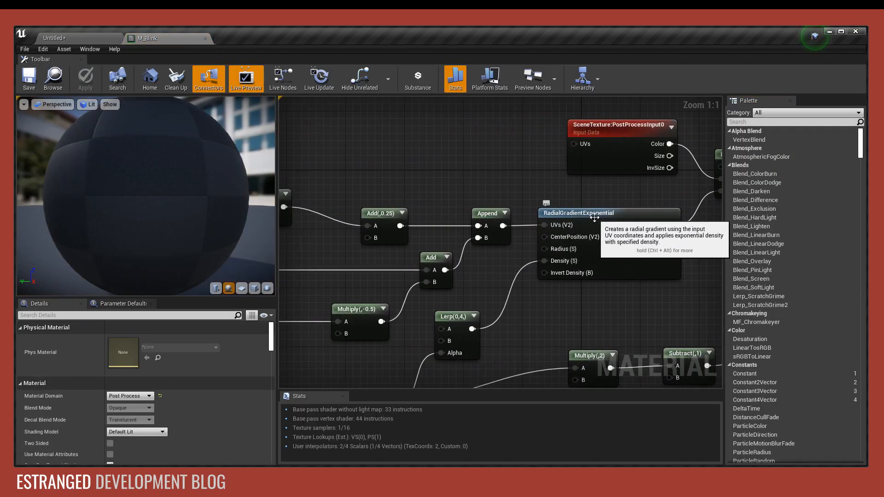
scroll(540, 186, down, 3)
right_drag(558, 180, 631, 166)
right_drag(519, 140, 428, 168)
right_drag(667, 161, 313, 179)
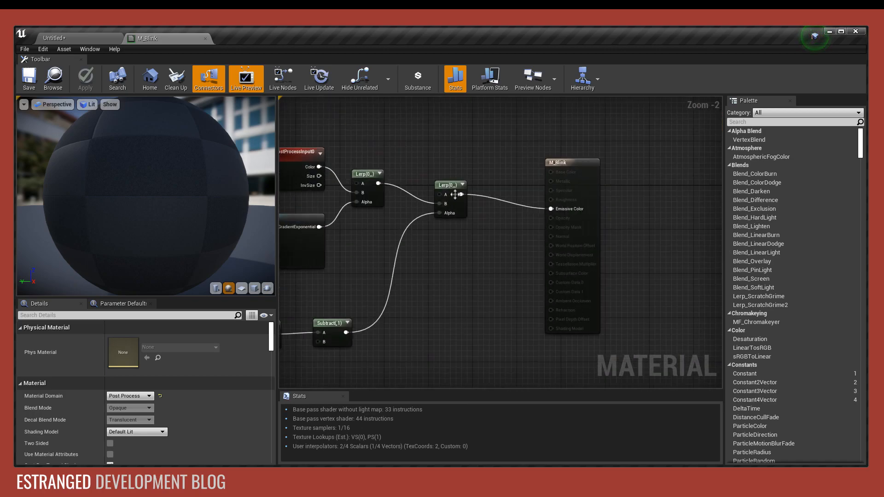
right_drag(370, 161, 650, 176)
right_drag(392, 173, 678, 162)
right_drag(423, 179, 603, 150)
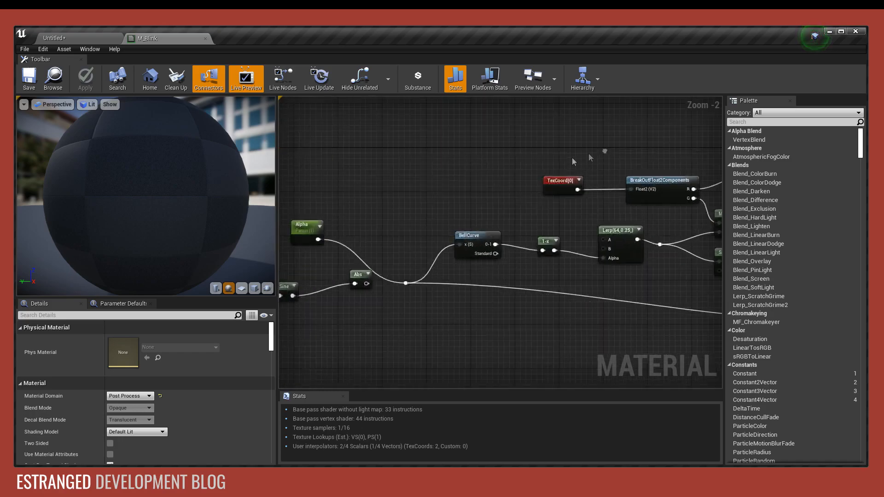
Inspect the Alpha parameter node's settings in M_Blink and close the material
right_drag(380, 207, 574, 192)
scroll(490, 214, up, 2)
click(504, 220)
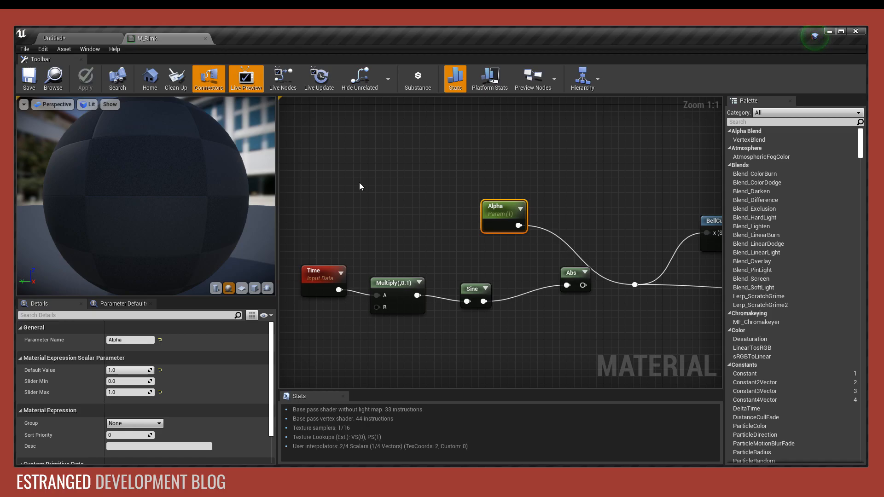
middle_click(161, 34)
Open the MI_Blink_Full material instance, try different Alpha values, reset Alpha to its default of 1.0 and save
click(255, 417)
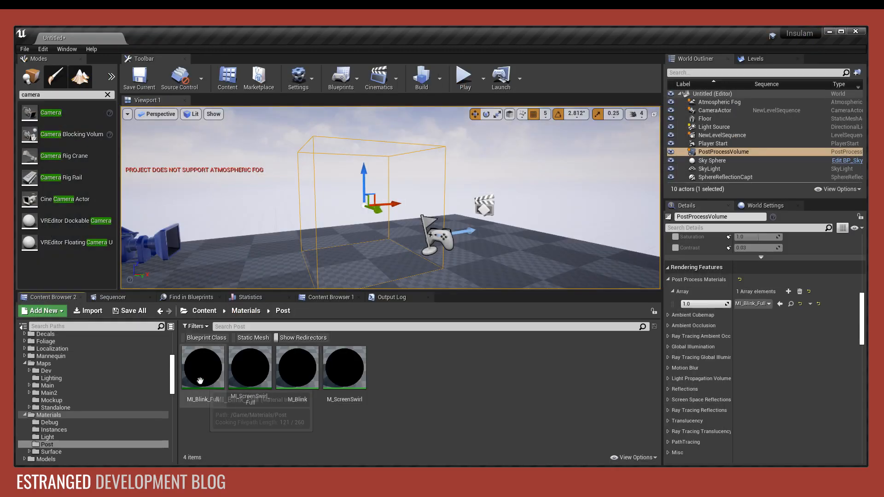
double_click(206, 370)
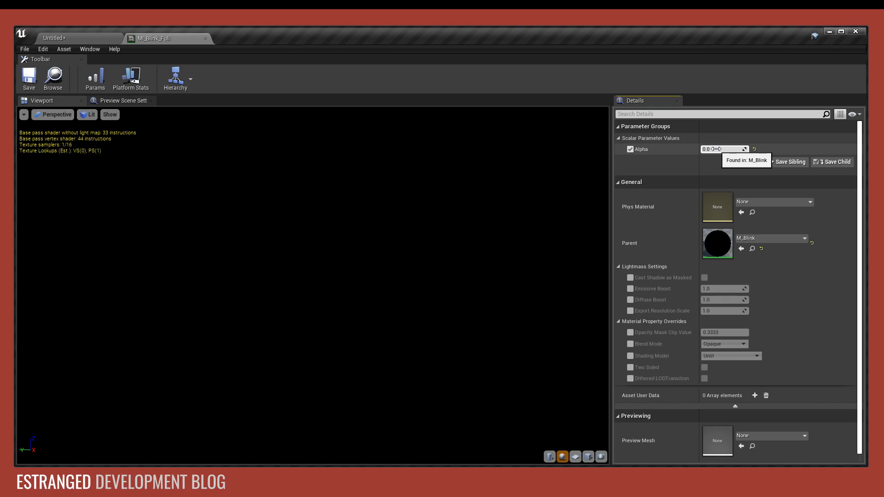
mouse_move(716, 150)
mouse_down()
mouse_move(747, 150)
mouse_move(727, 149)
mouse_up()
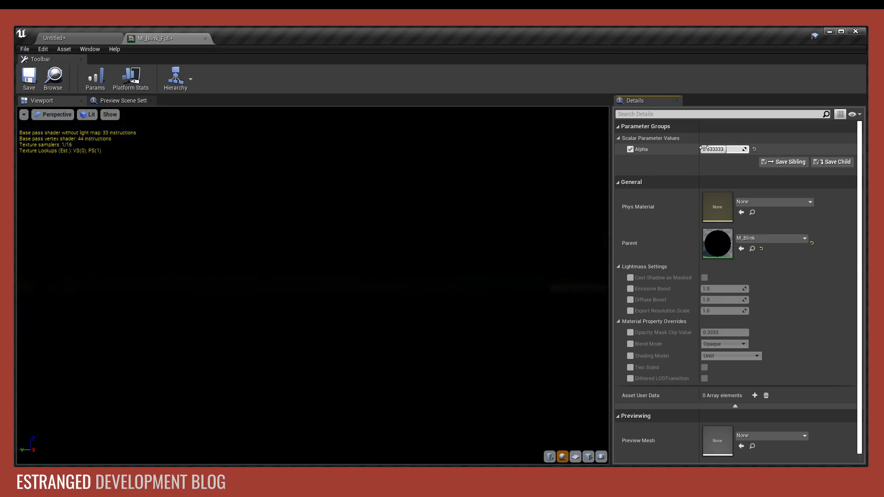
click(754, 149)
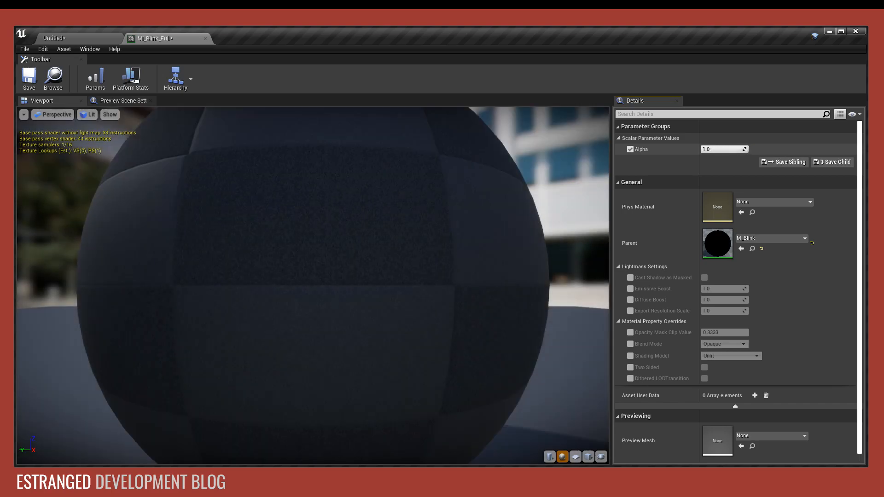
click(29, 77)
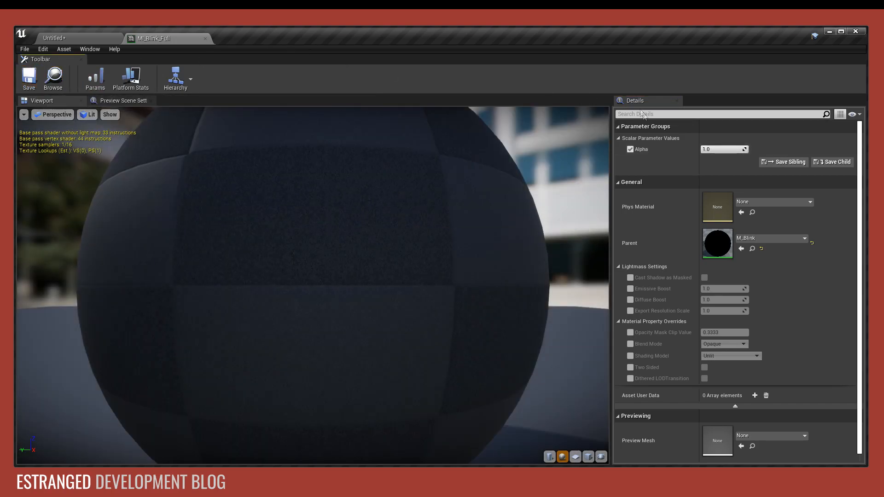
Set Alpha to 0.0 in MI_Blink_Full, then save and close the material instance
drag(709, 149, 661, 150)
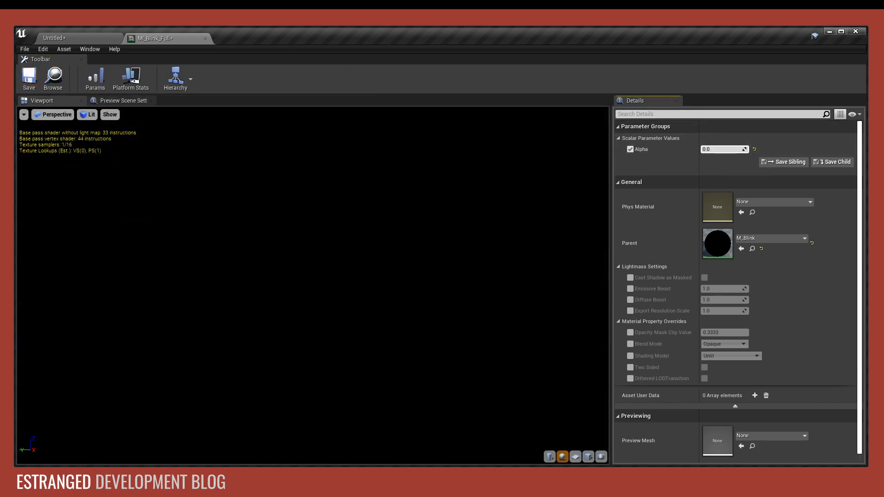
click(21, 79)
click(205, 39)
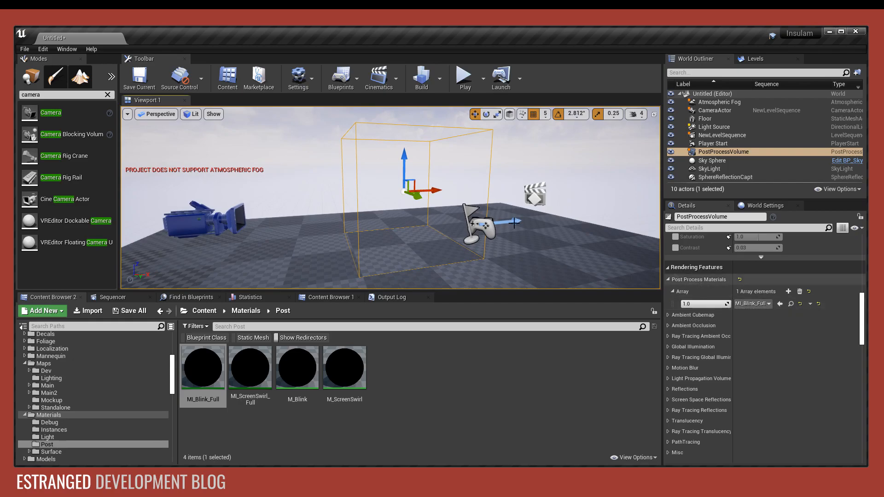
View the scene from inside the PostProcessVolume and test different weights for its MI_Blink_Full post process material
key(w)
key(s)
key(w)
key(w)
key(s)
key(w)
right_drag(390, 197, 429, 186)
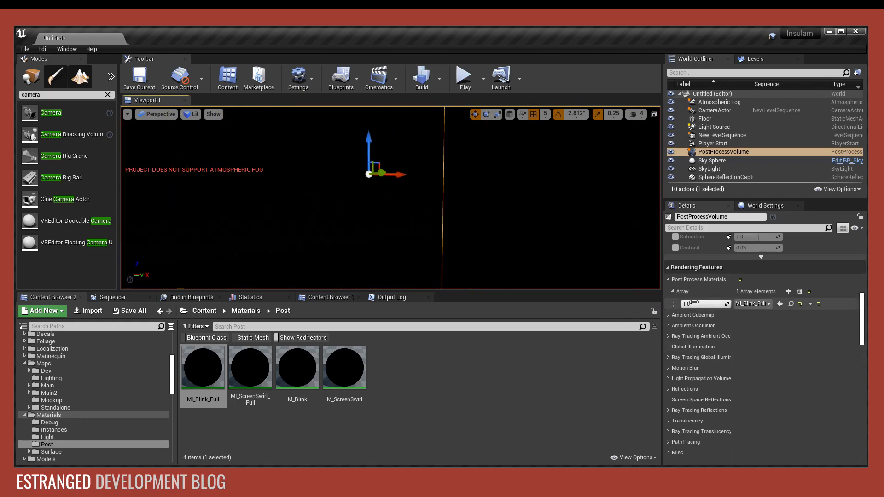
drag(700, 304, 723, 303)
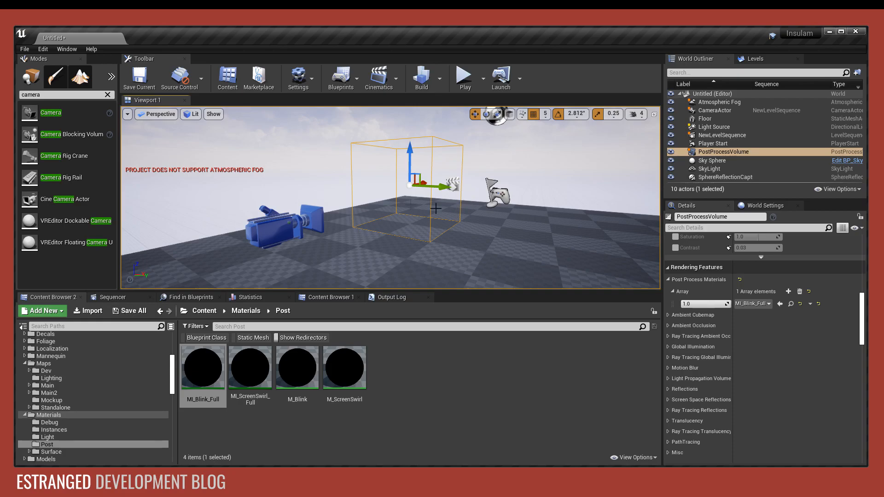
Select the CameraActor in the level sequence, look through it and try lowering its MI_Blink_Full material weight
click(112, 296)
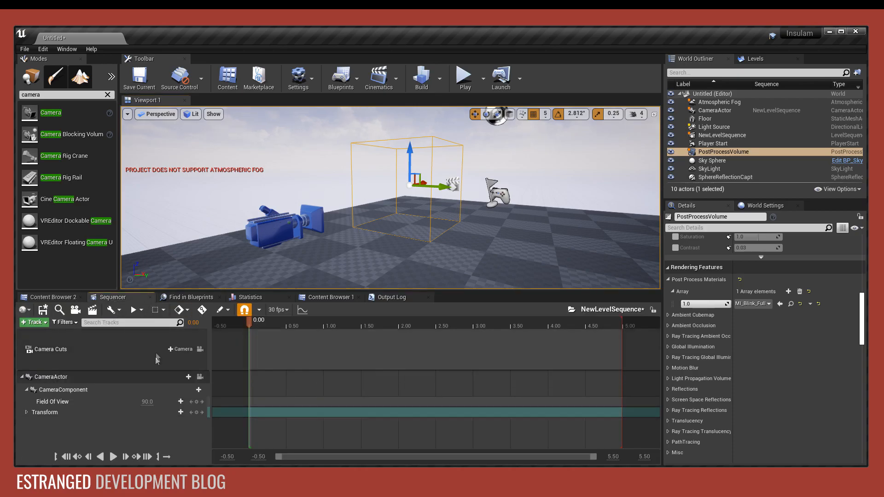
click(87, 376)
scroll(785, 360, down, 3)
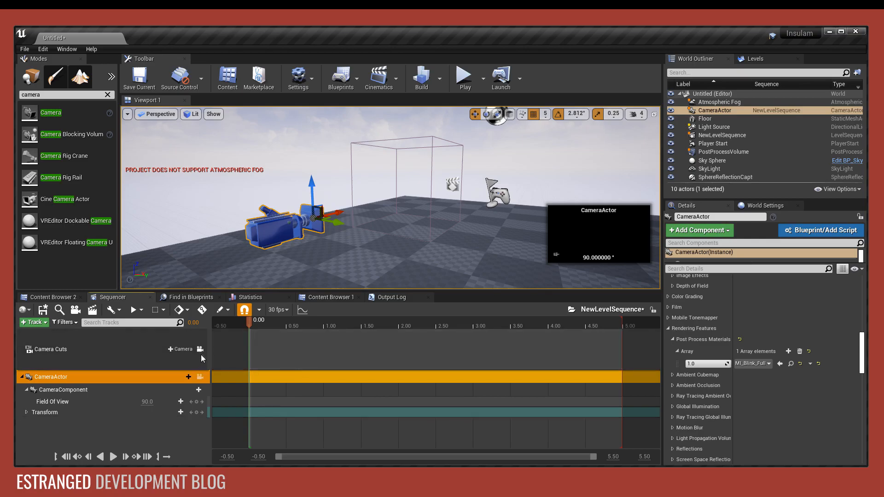
click(199, 377)
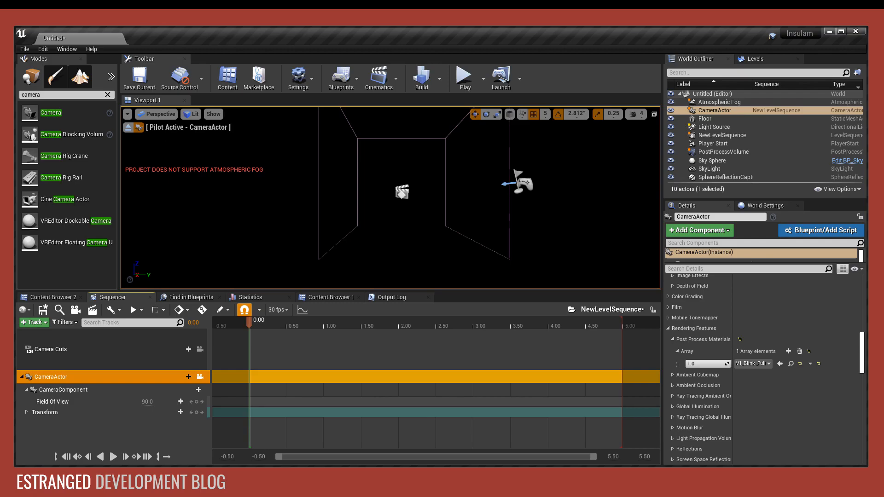
mouse_move(717, 363)
mouse_down()
mouse_move(690, 364)
mouse_move(709, 364)
mouse_up()
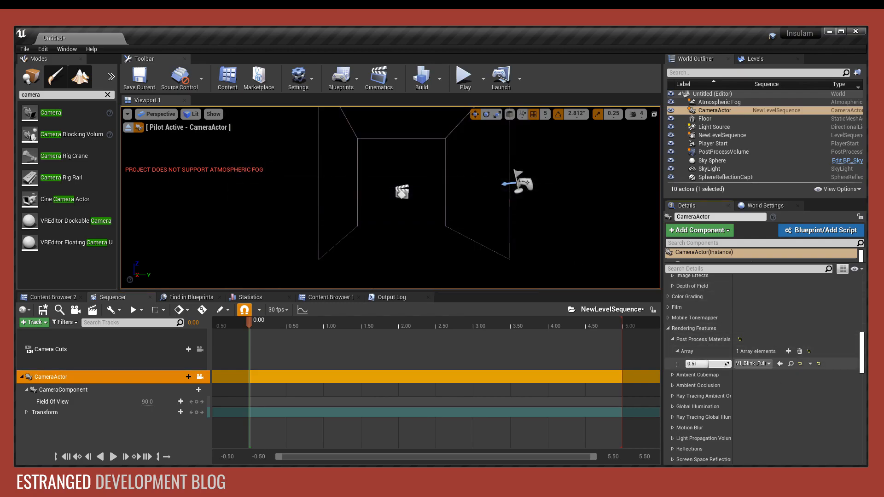
Add a weight track for Post Process Materials [0] to the CameraActor's CameraComponent in the sequence
click(188, 393)
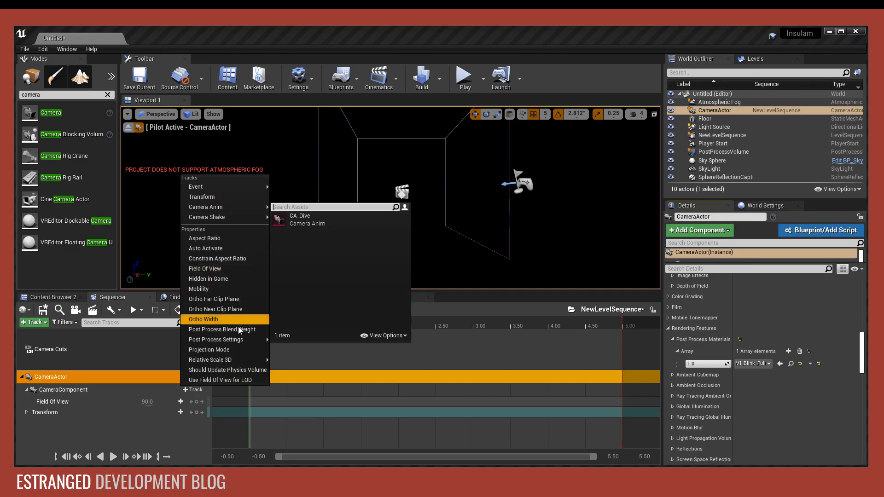
mouse_move(239, 341)
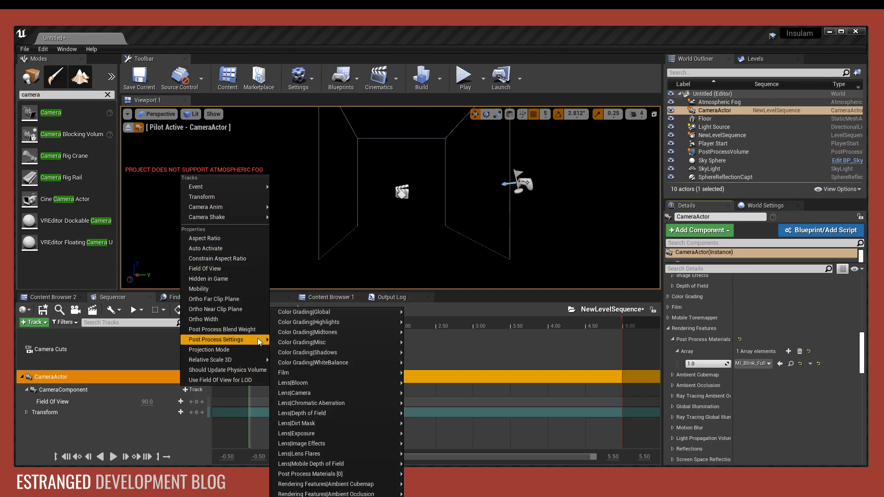
mouse_move(357, 474)
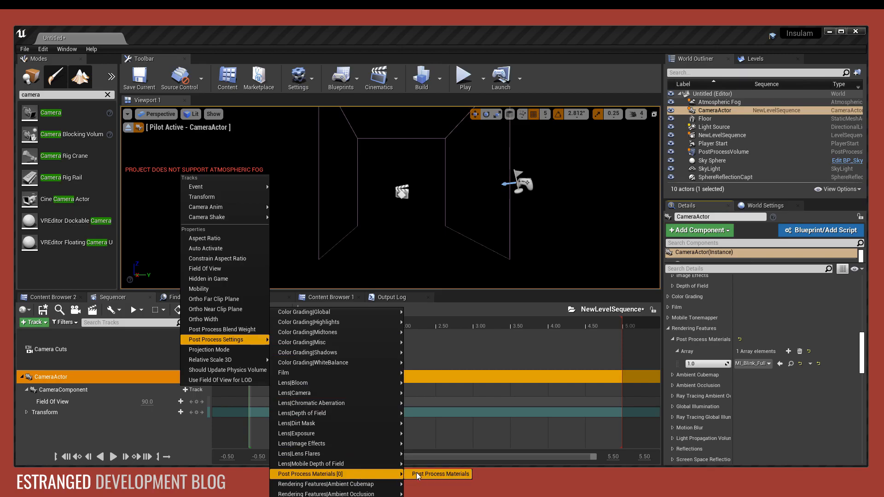
click(439, 474)
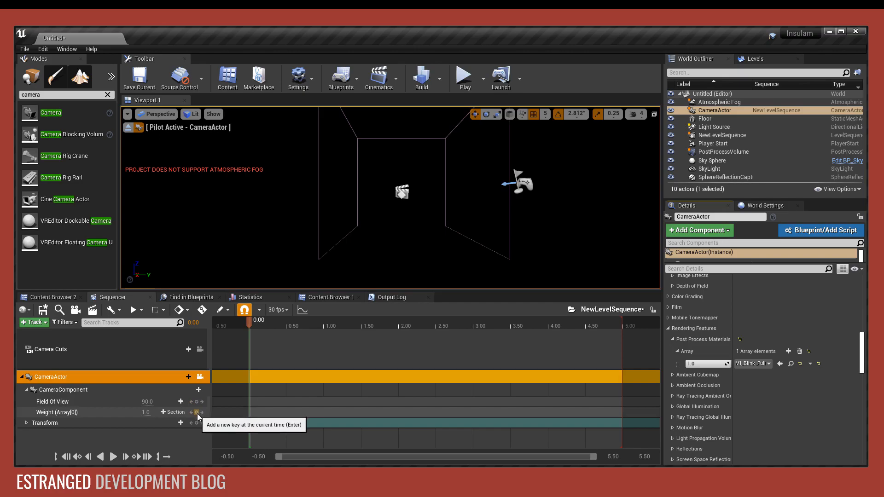
Key the post process material weight at 1.0 at time 0.00 and at 0 at time 1.00
drag(248, 323, 325, 325)
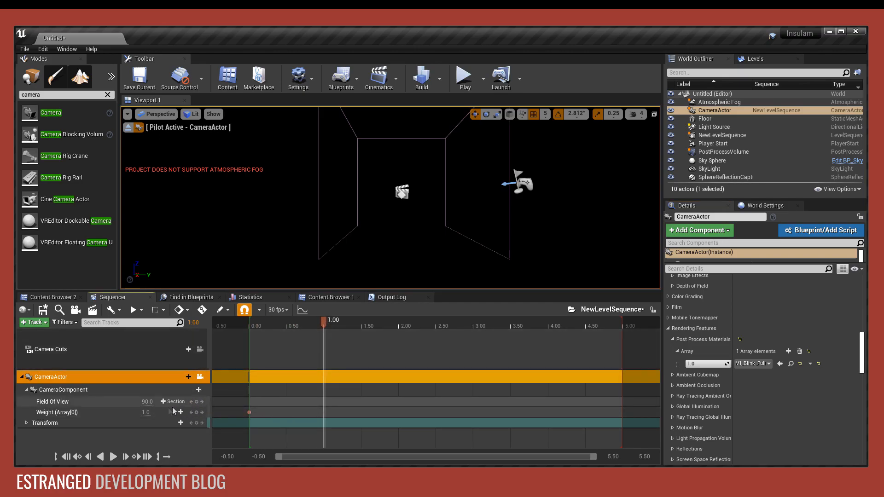
text(0)
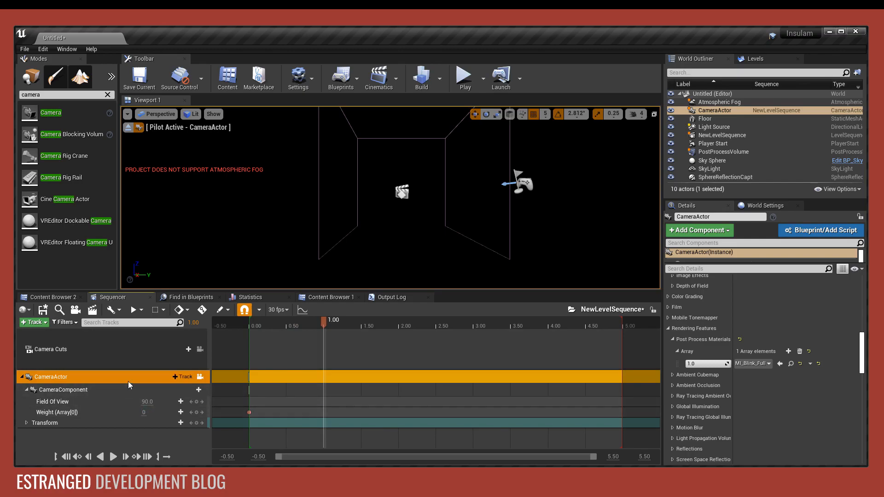
key(Return)
Play the sequence from the start to preview the blink fade
drag(325, 321, 250, 328)
click(112, 457)
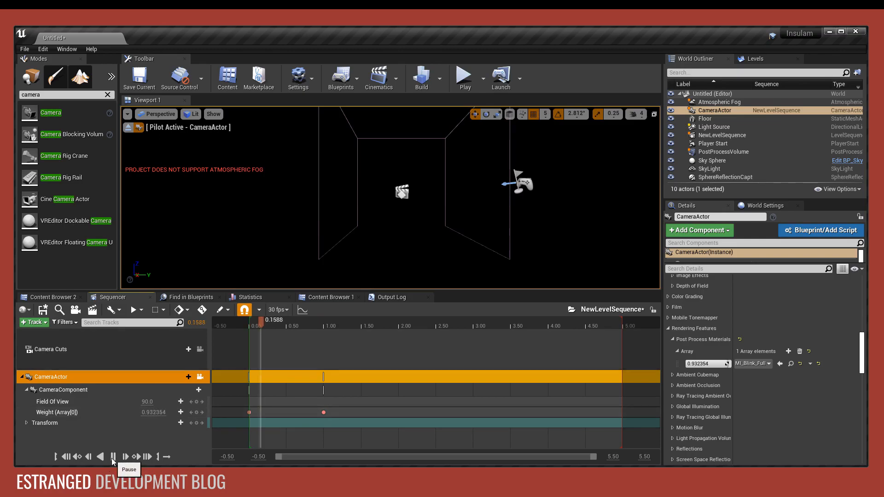
click(113, 459)
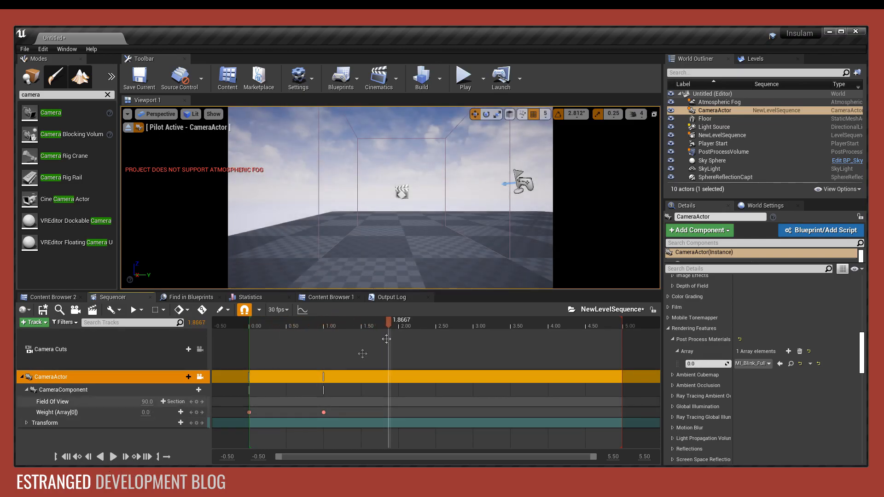
Key the post process material weight at 1 at time 2.00
drag(396, 322, 399, 321)
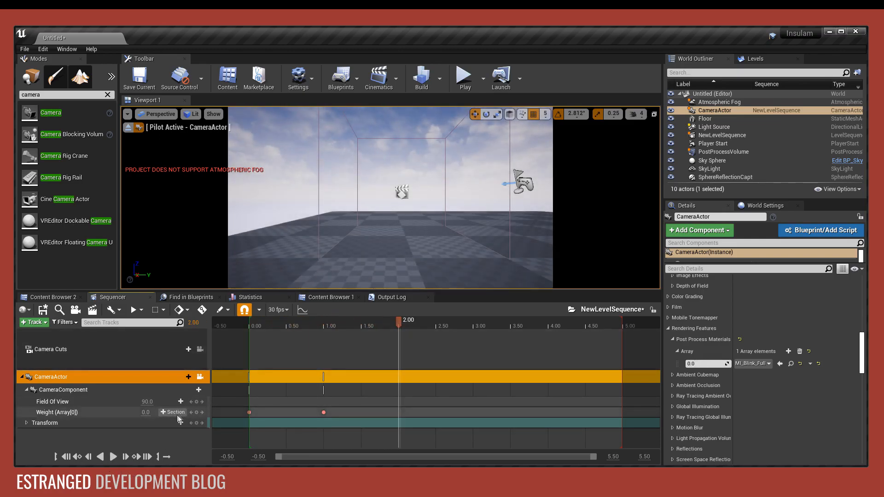
click(148, 411)
text(1)
key(Return)
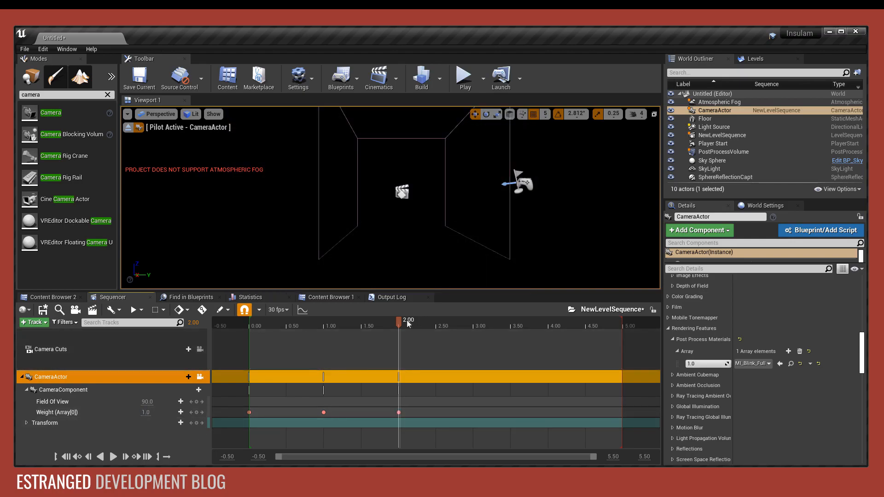
Change the weight key at time 2.00 to 0
mouse_move(400, 323)
mouse_down()
mouse_move(338, 328)
mouse_move(401, 325)
mouse_up()
click(145, 412)
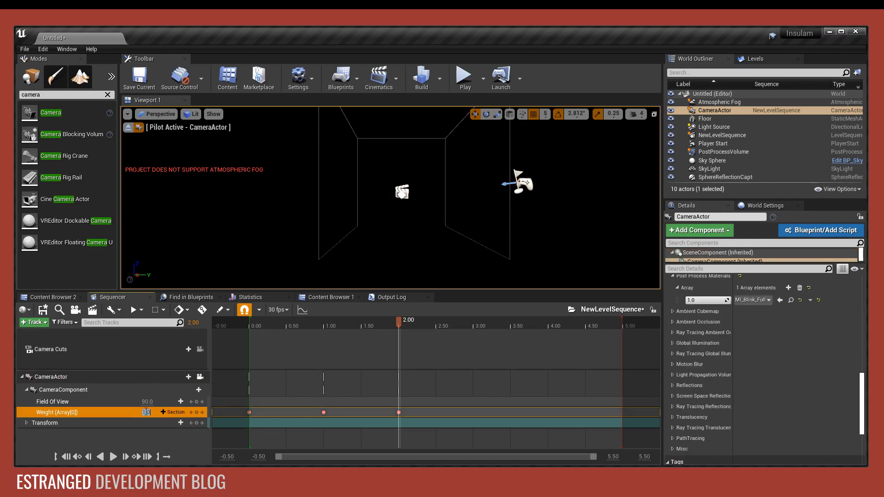
text(0)
key(Return)
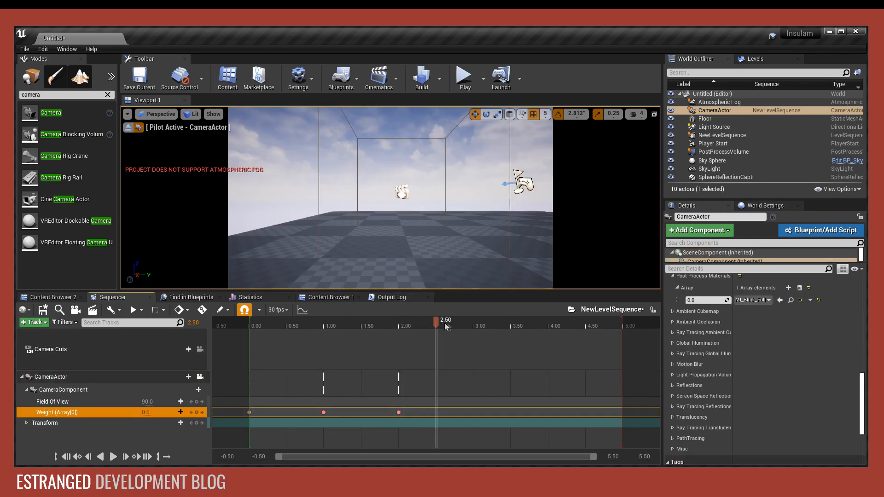
Key the post process material weight at 1 at time 3.00
click(146, 412)
text(1)
key(Return)
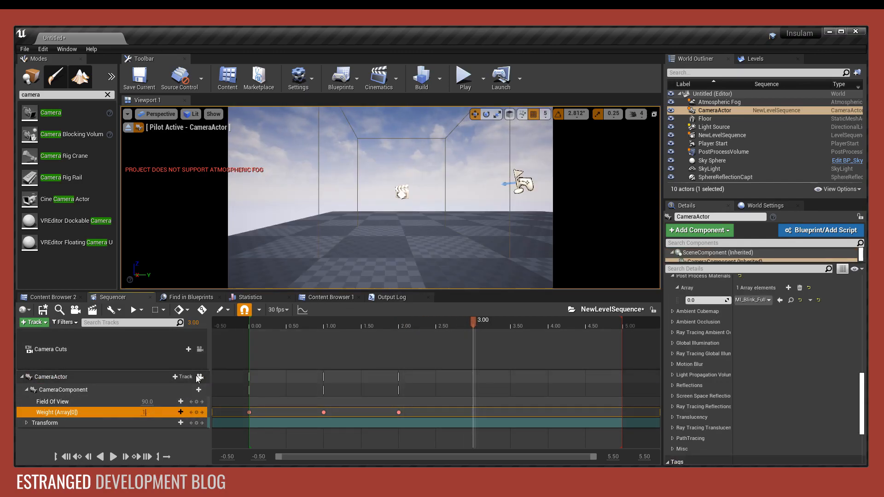
Key the post process material weight at 0 at time 4.00 and play the sequence from the start
drag(520, 326, 549, 325)
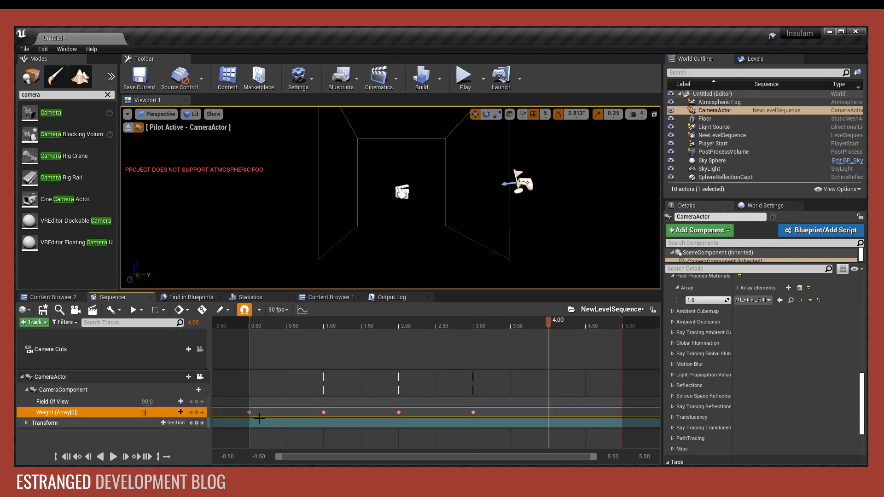
key(Return)
drag(547, 321, 251, 324)
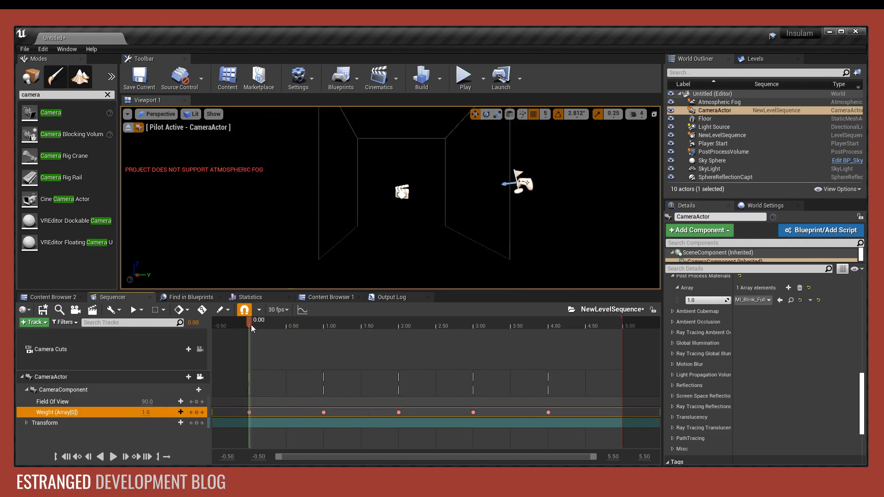
click(112, 456)
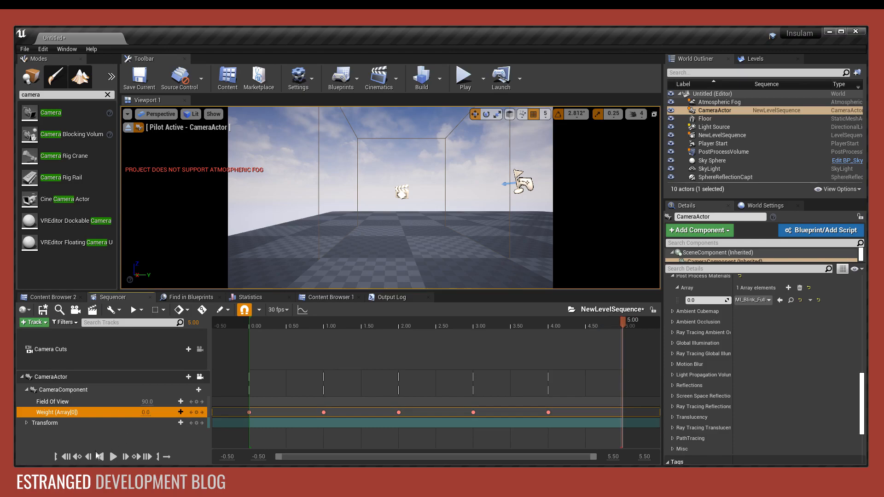
Replace the camera's post process material with MI_ScreenSwirl_Full and return the playhead to time 0.00
click(790, 300)
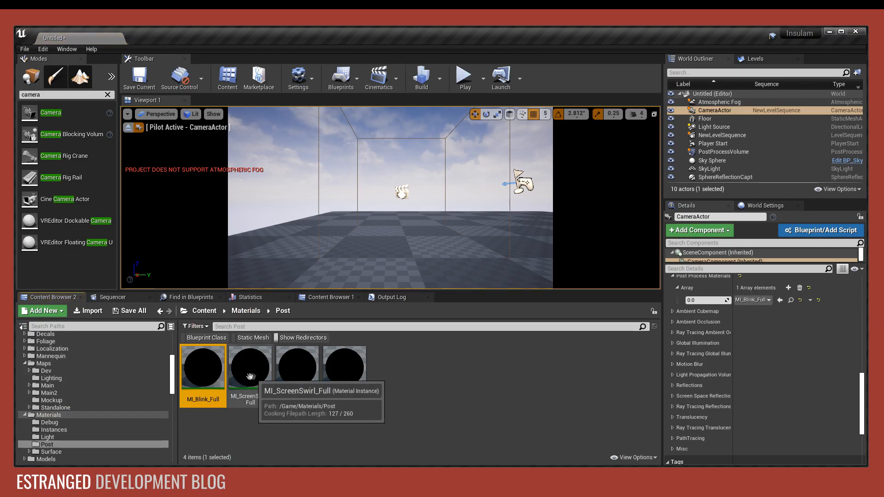
click(252, 409)
drag(252, 410, 746, 302)
click(147, 298)
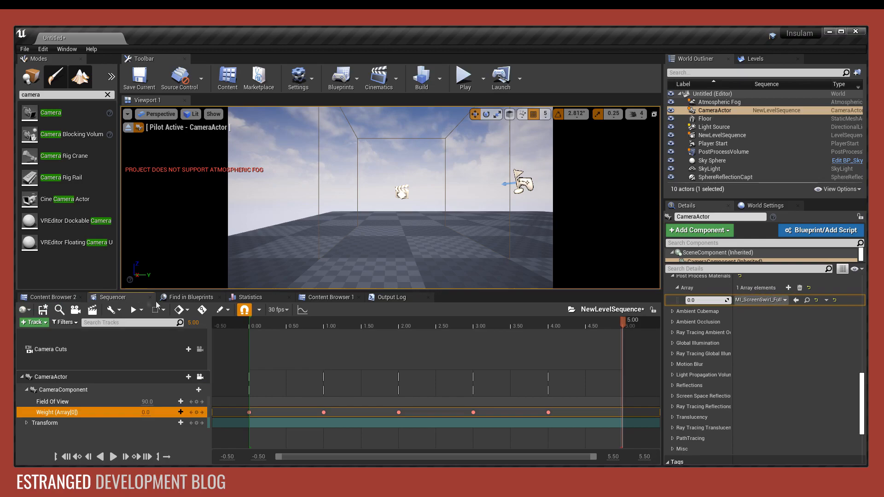
drag(261, 318, 250, 320)
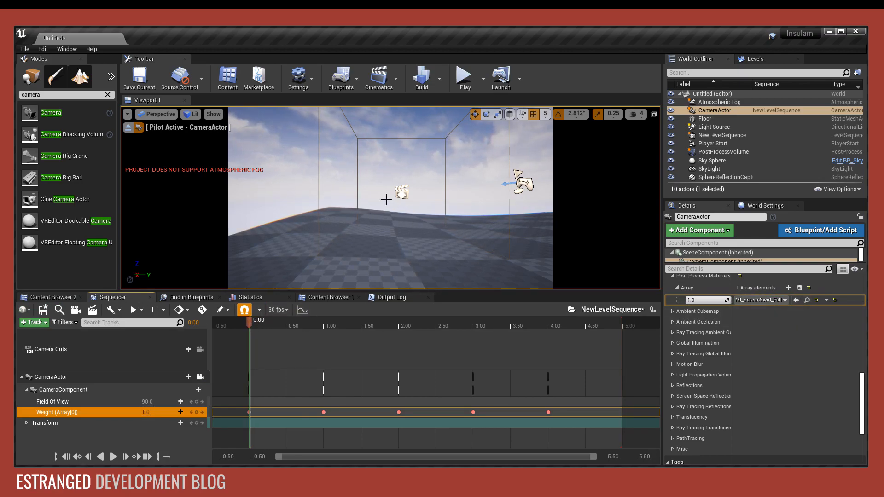
Open the MI_ScreenSwirl_Full material instance, examine its preview and parameters, and close it
click(806, 300)
double_click(250, 368)
drag(244, 46, 171, 39)
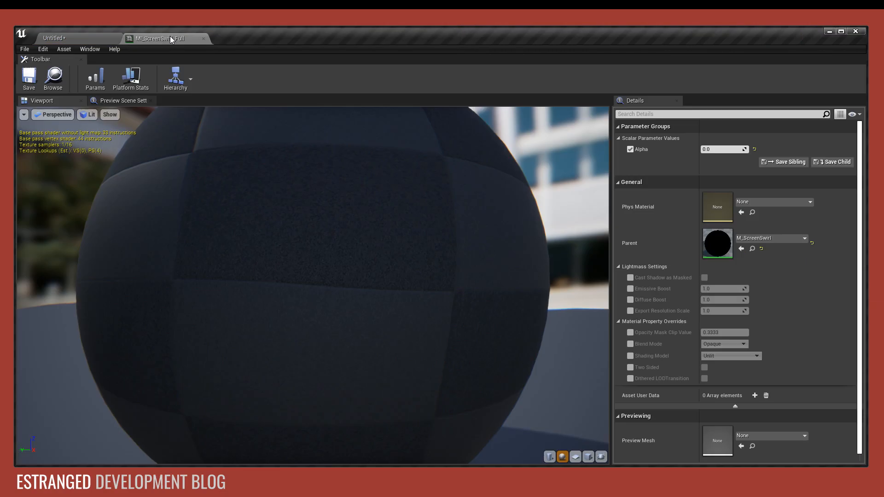
scroll(369, 203, down, 5)
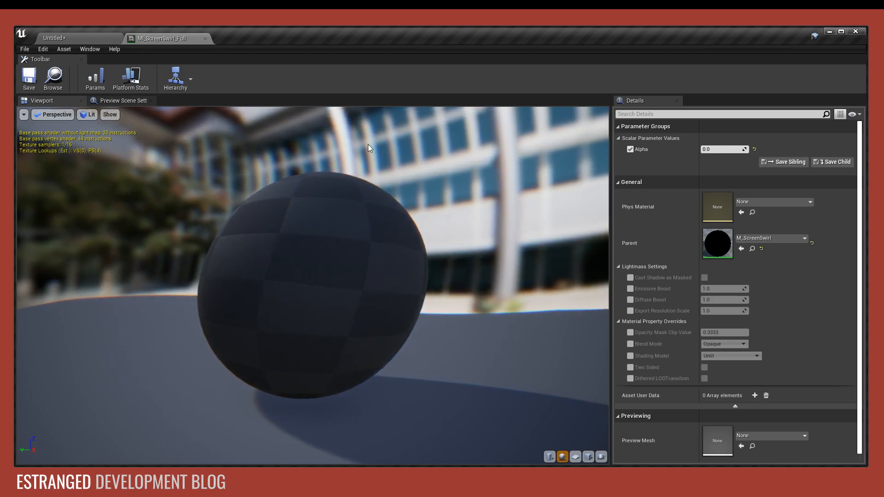
middle_click(183, 43)
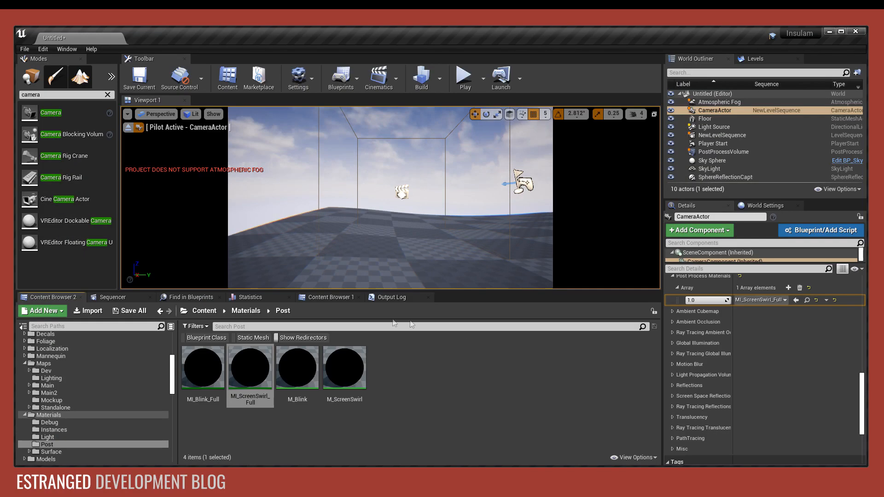
Play the sequence and scrub between times 1.00 and 3.00 to examine the screen swirl fading in and out
click(104, 297)
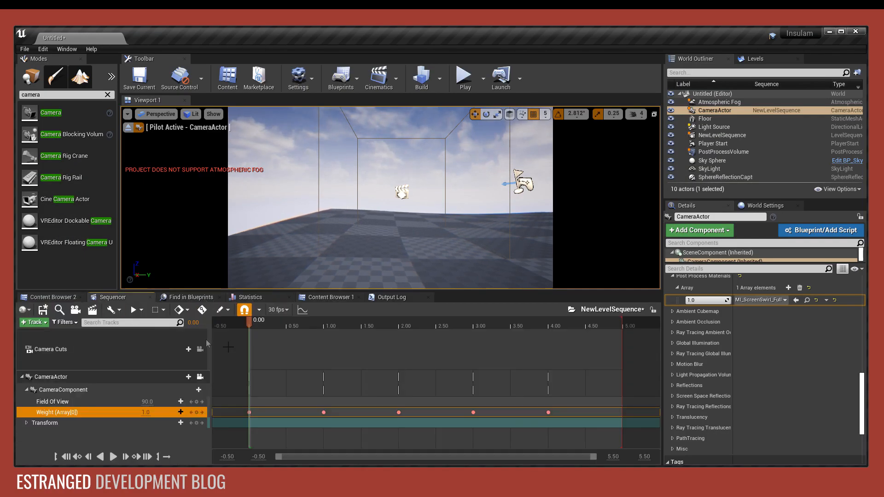
click(112, 456)
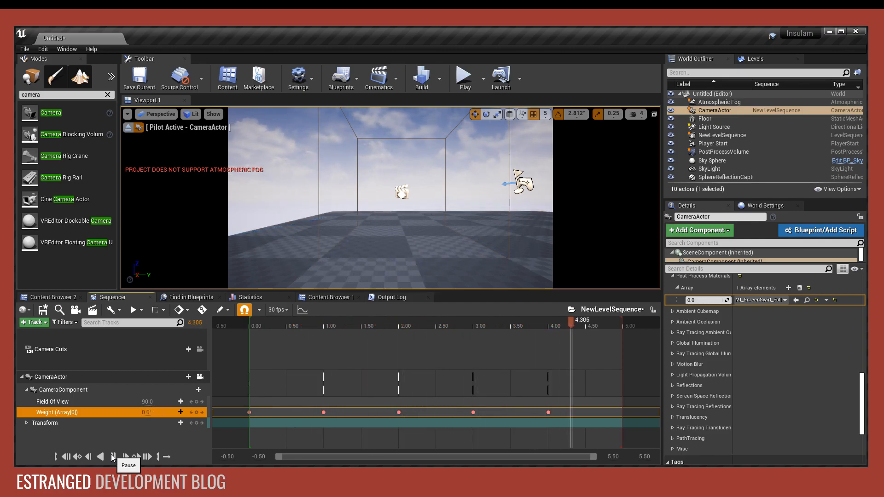
drag(600, 323, 324, 335)
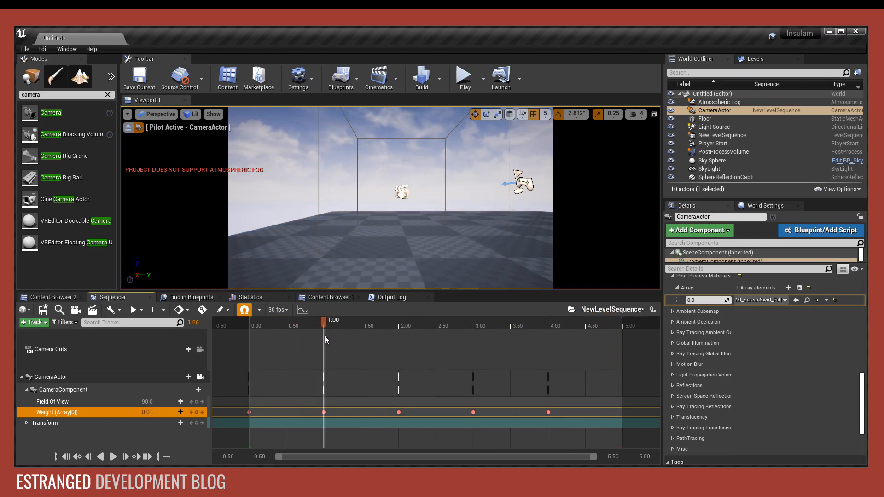
drag(400, 330, 473, 330)
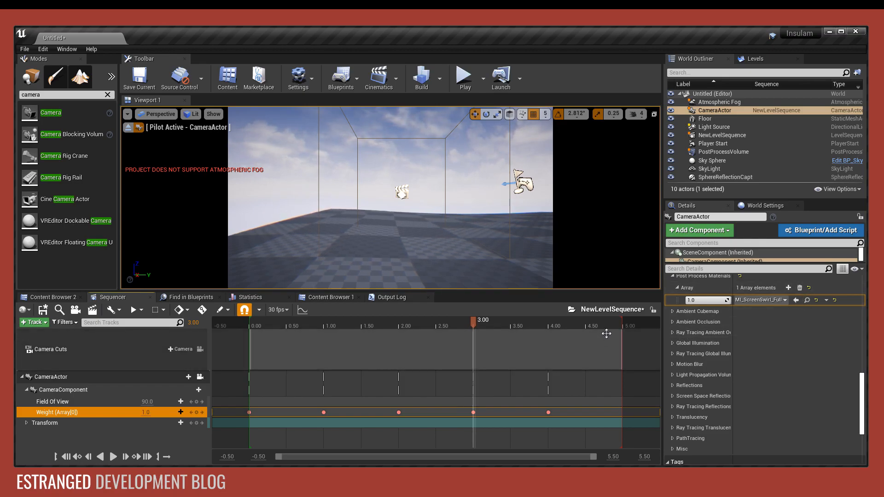
Set the camera's post process material back to MI_Blink_Full
click(783, 300)
text(blink)
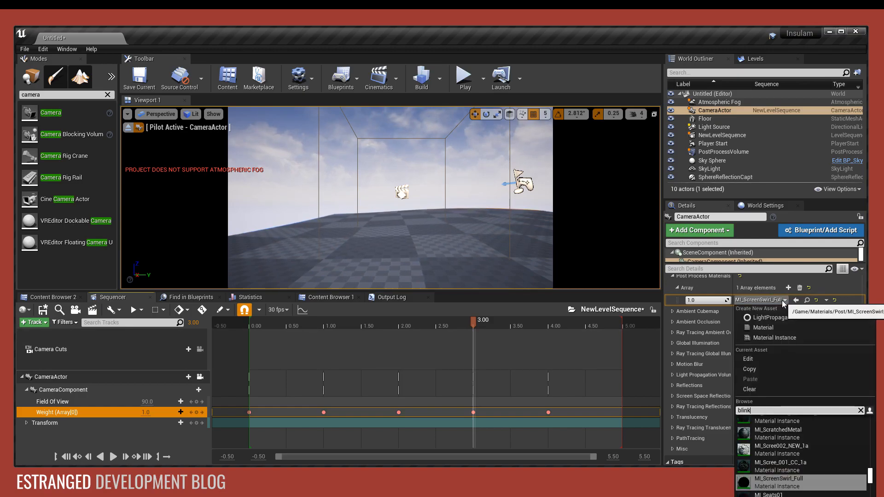
click(789, 443)
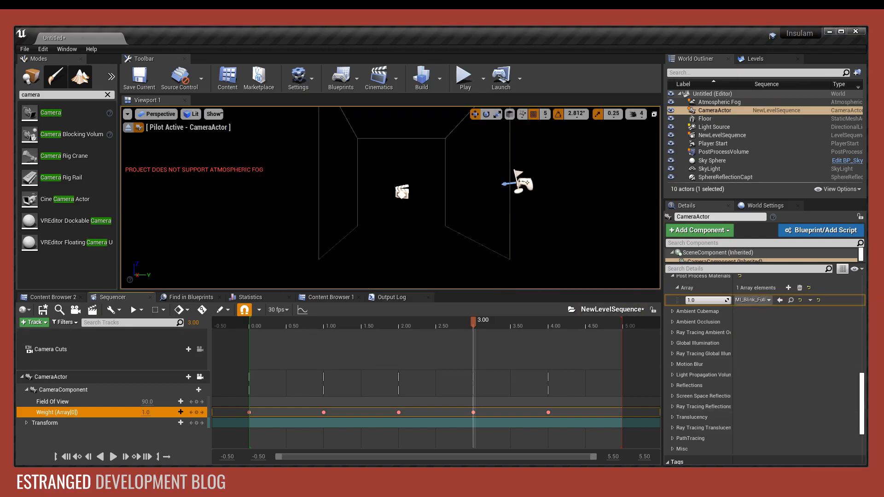
Stop piloting the camera and set the PostProcessVolume's post process material to MI_ScreenSwirl_Full
click(128, 127)
mouse_move(425, 137)
right_down()
mouse_move(350, 152)
mouse_move(424, 137)
right_up()
click(419, 137)
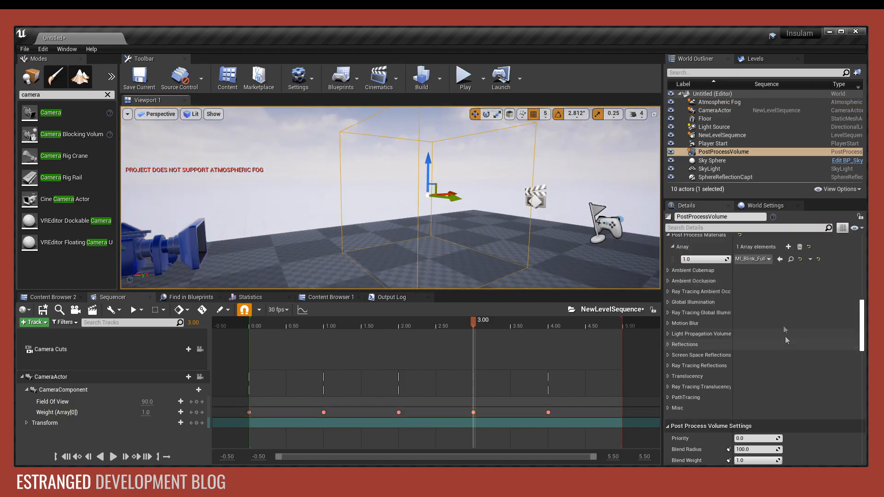
click(760, 260)
text(sw)
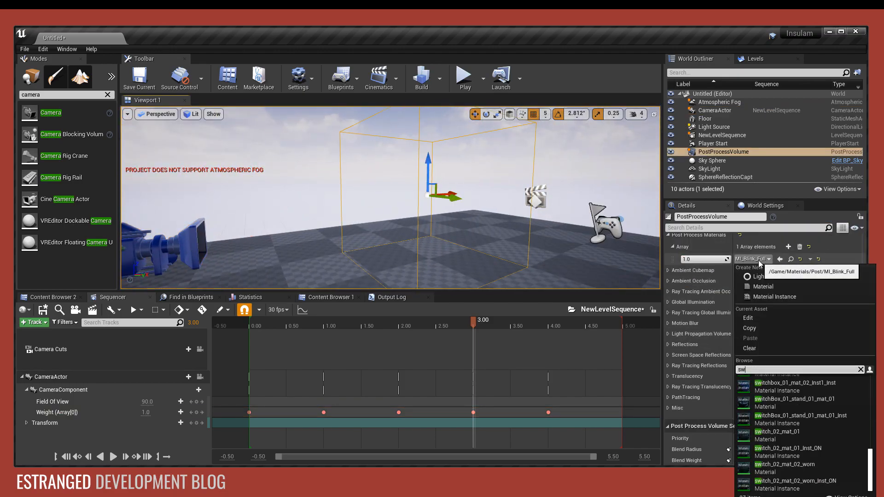
text(irl)
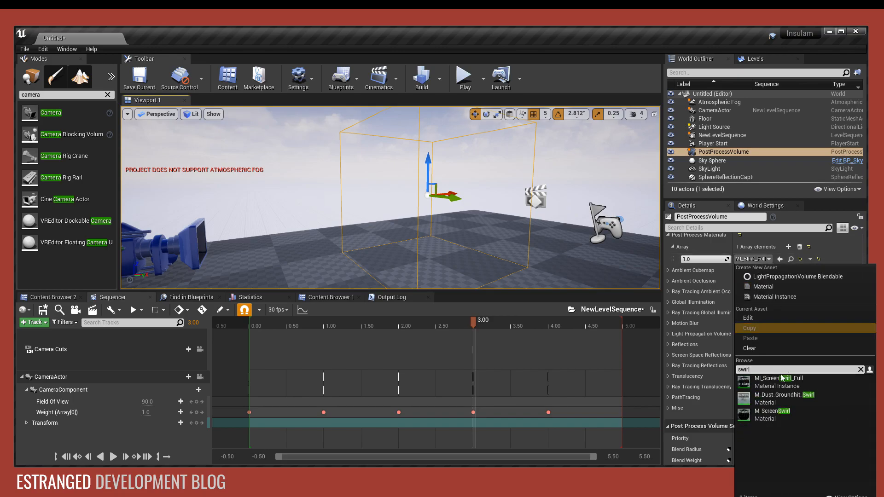
click(785, 381)
Play the level in the viewport to check the post process volume's effect, and stop it
right_drag(464, 194, 405, 193)
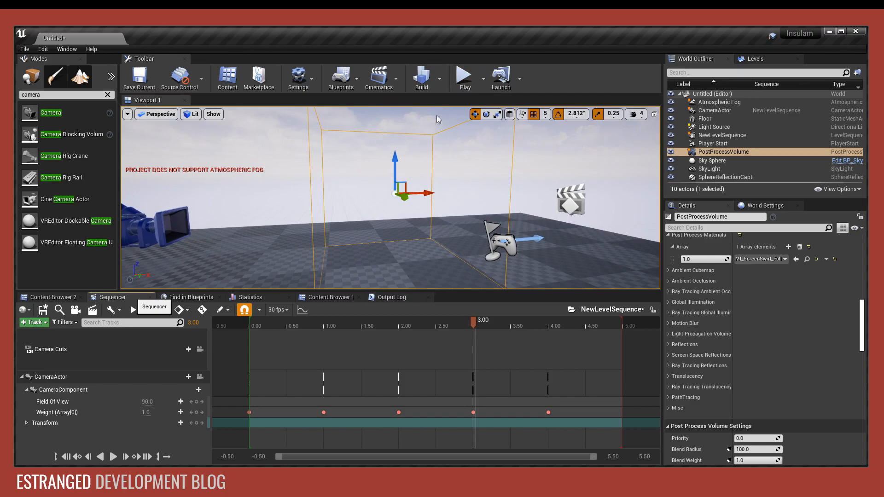
click(464, 77)
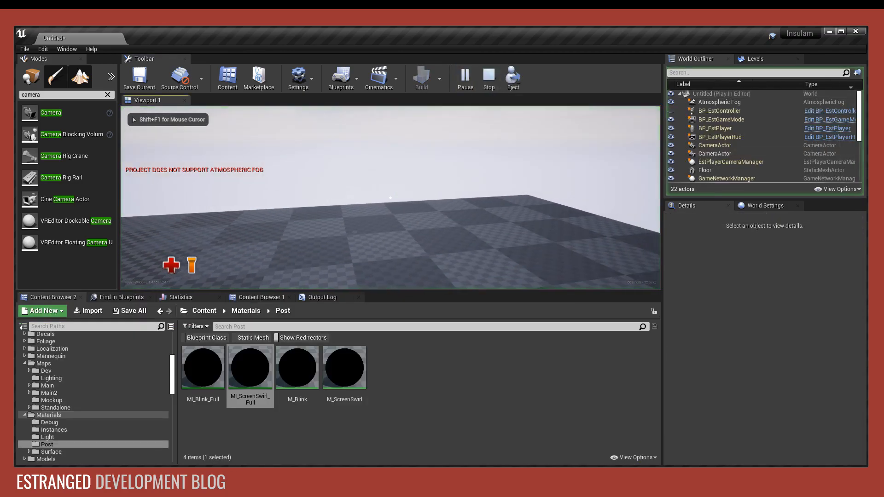
key(Escape)
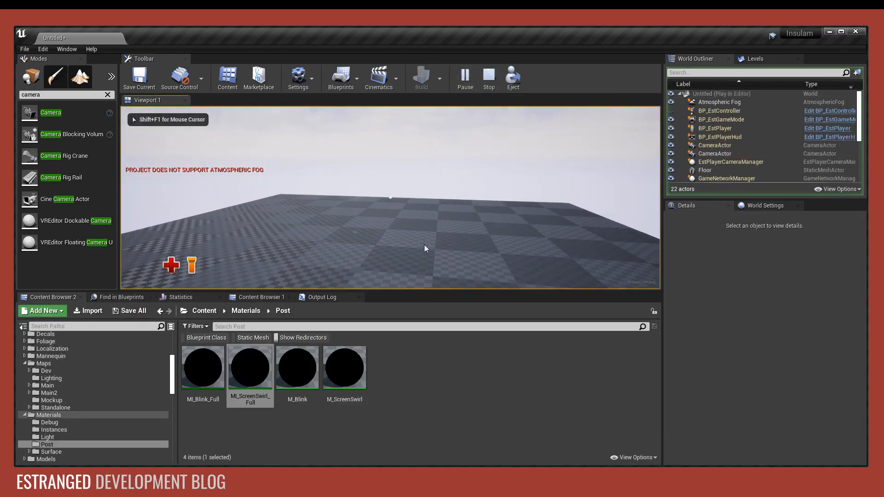
key(Escape)
Examine the PostProcessVolume's settings, search its properties for "vi", and clear the search
click(429, 159)
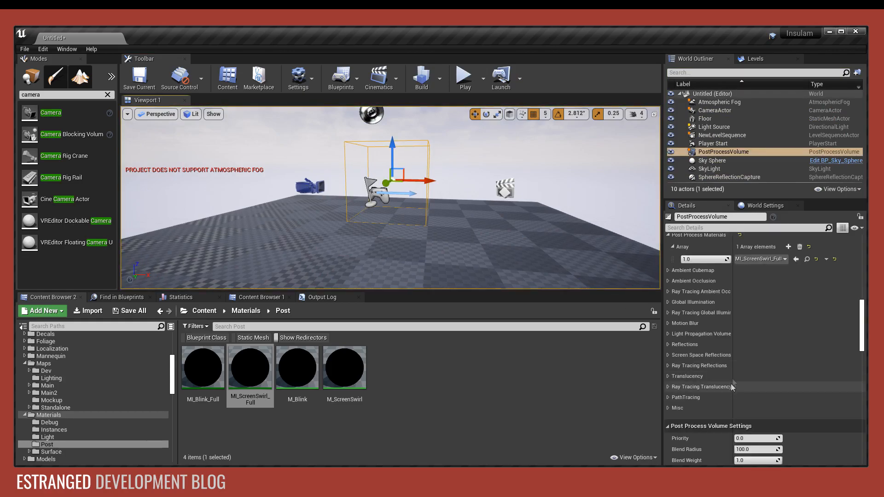
scroll(735, 316, down, 5)
scroll(734, 316, down, 15)
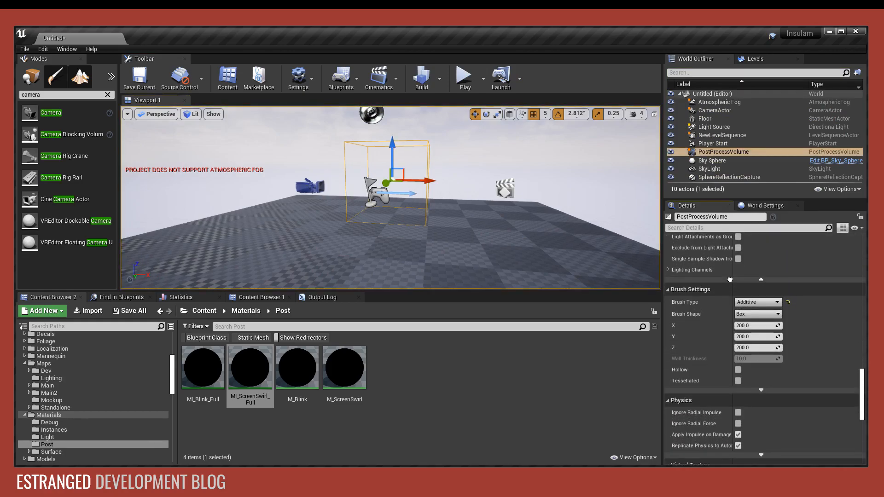
scroll(701, 326, down, 8)
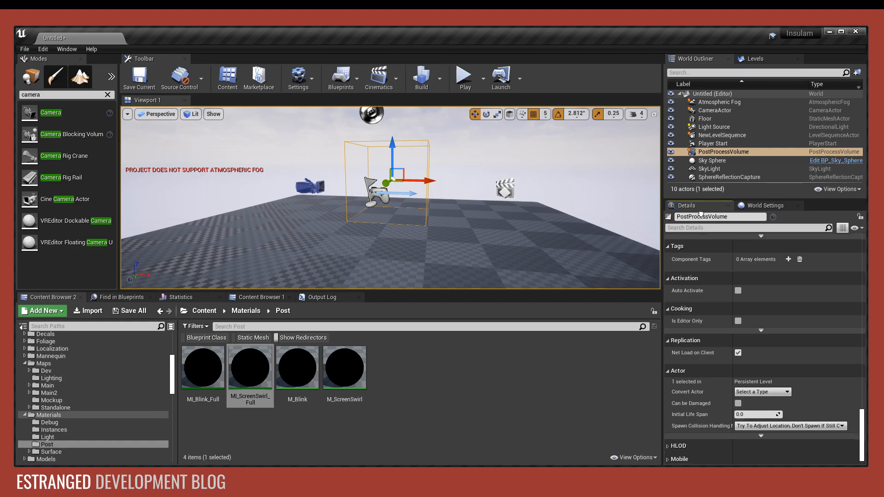
scroll(700, 351, up, 20)
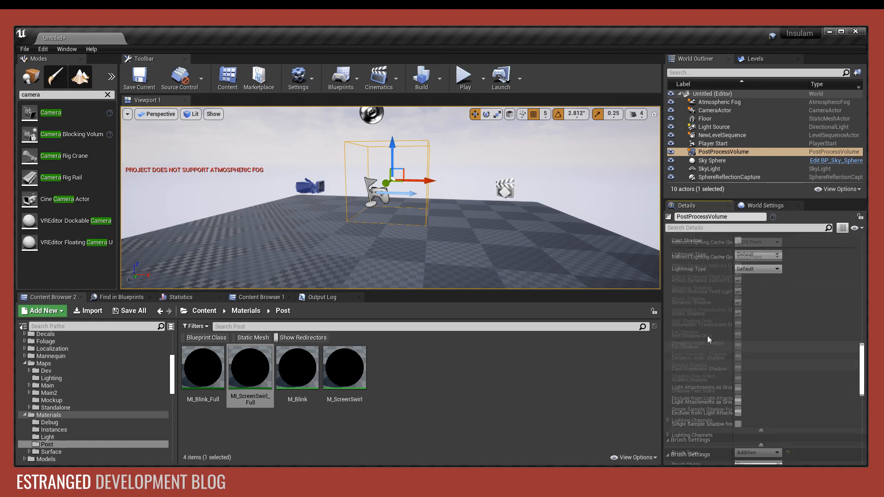
scroll(692, 410, down, 9)
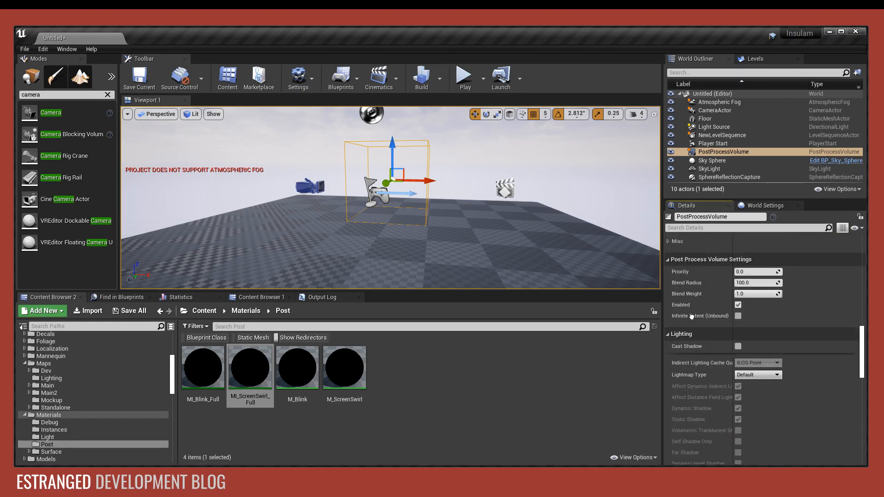
click(706, 227)
text(vi)
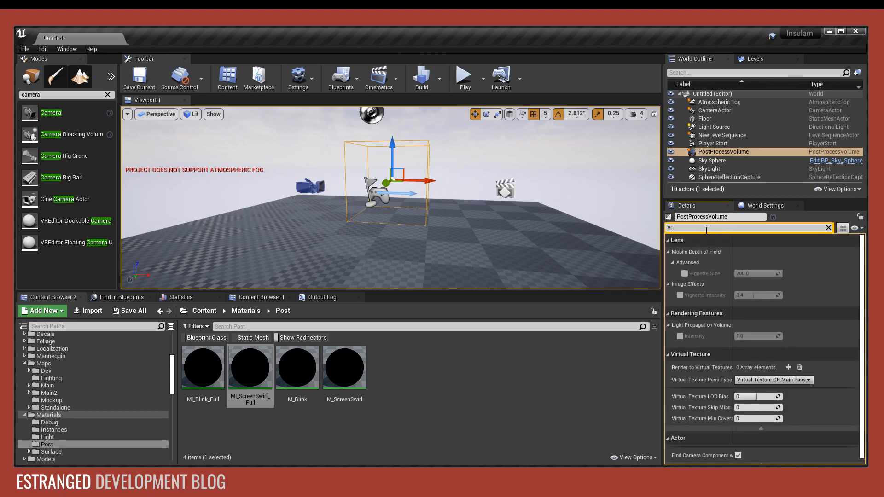
scroll(746, 299, up, 3)
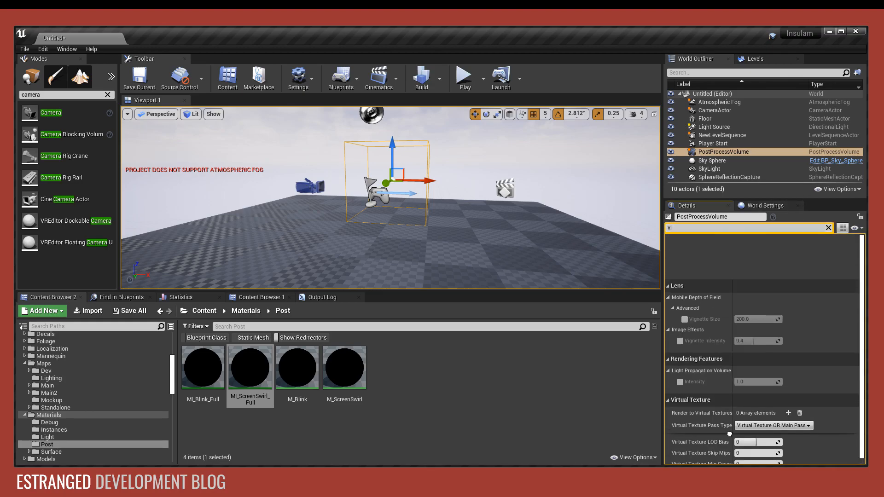
click(828, 227)
Play-test the level full screen, walking in and out of the post process volume to examine the swirl effect, and end the session
key(w)
mouse_move(426, 158)
right_down()
mouse_move(424, 121)
mouse_move(432, 148)
right_up()
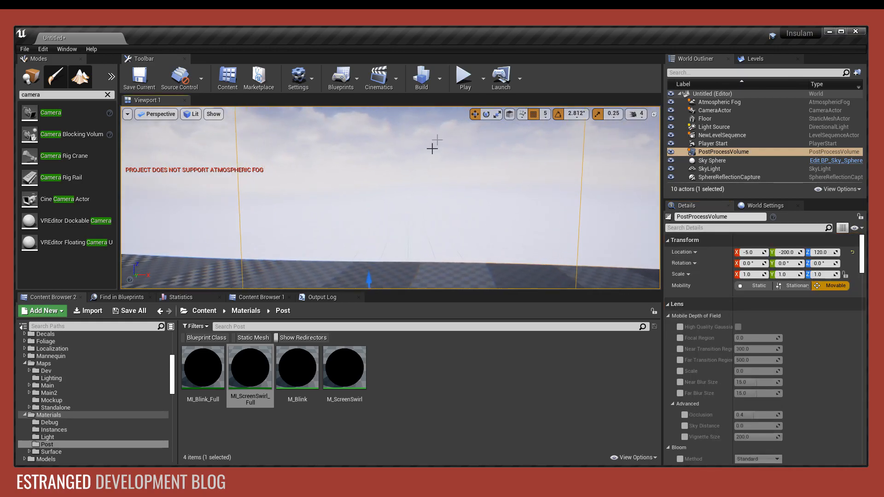
click(483, 78)
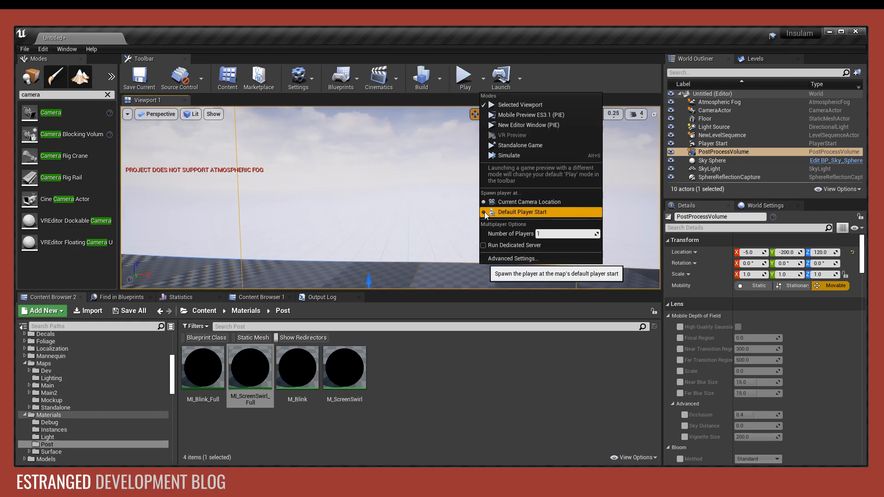
click(463, 77)
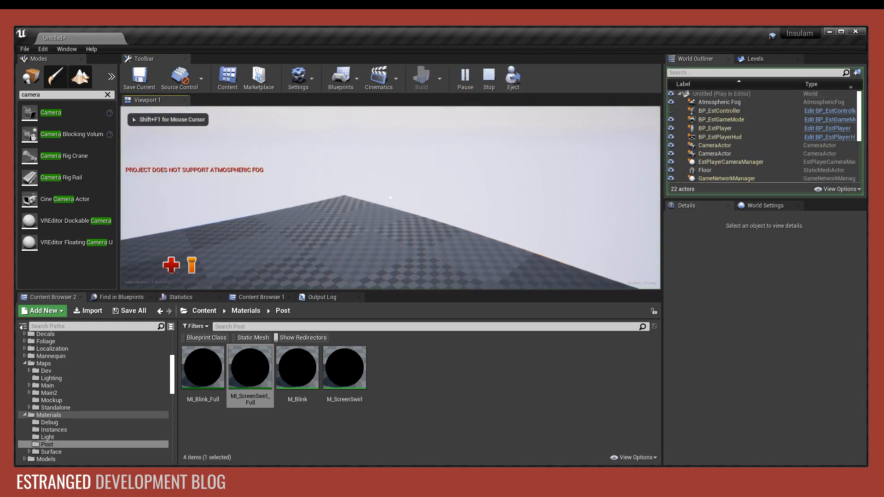
key(F11)
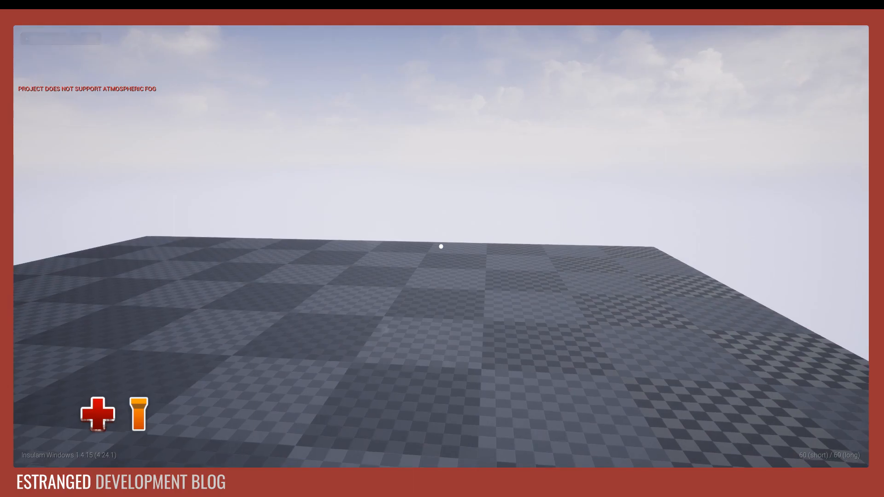
key(w)
key(s)
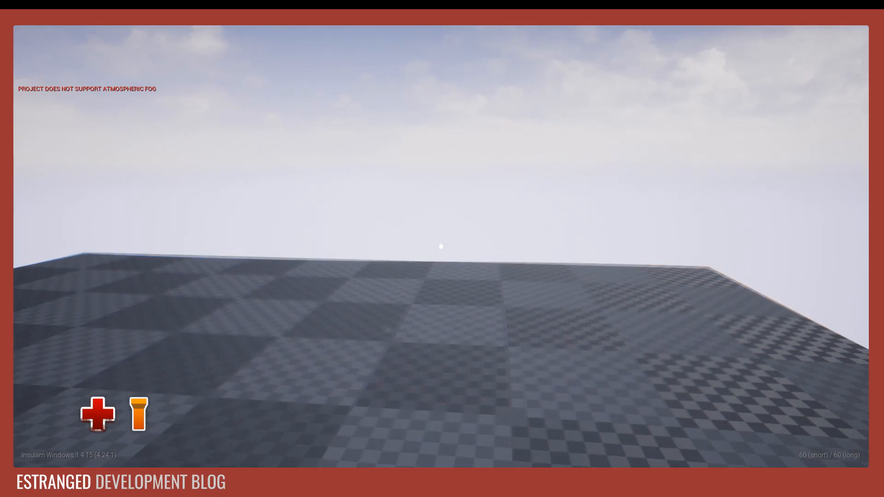
key(w)
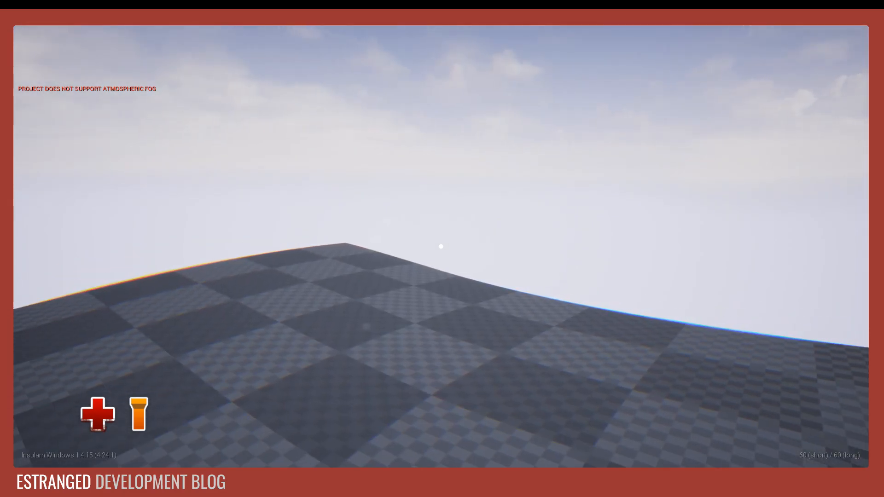
key(F11)
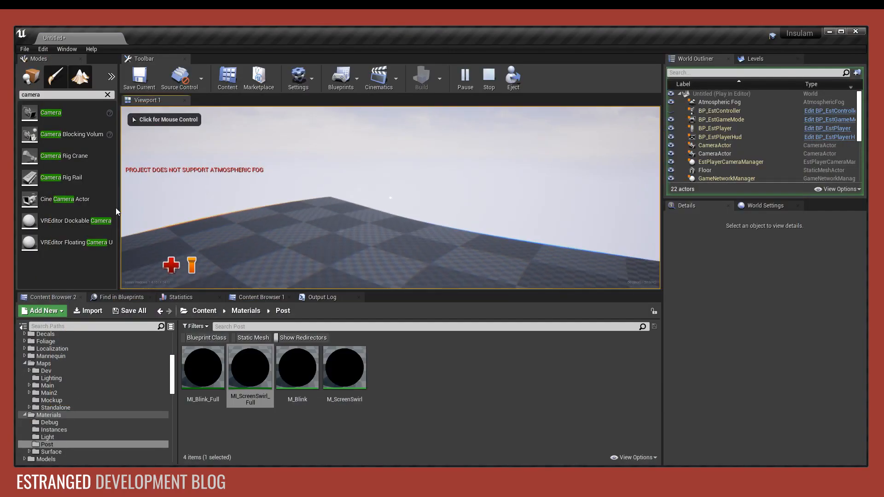
key(Escape)
right_drag(466, 207, 466, 206)
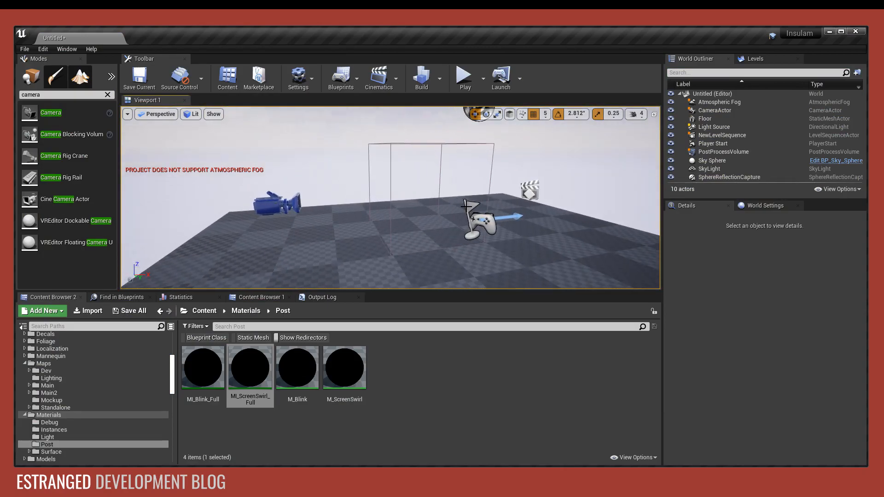